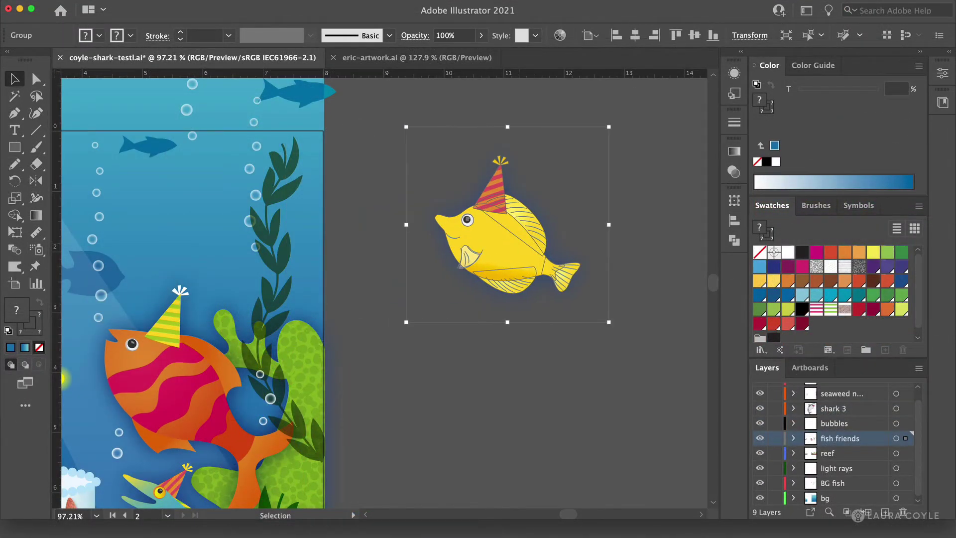
# - Isolate the yellow party-hat fish's body, then bring up coyle-shark-finalCMYK.ai
pyautogui.doubleClick(493, 234)
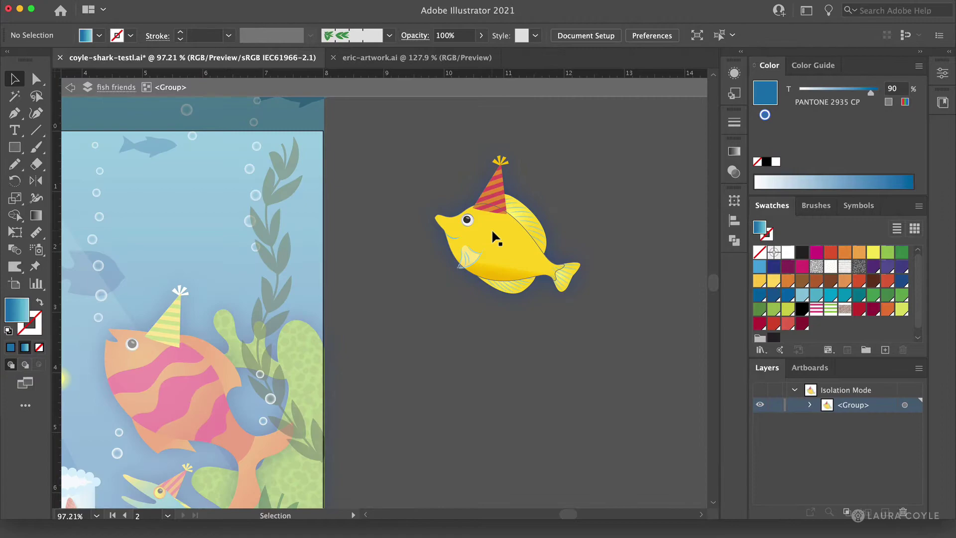
pyautogui.click(495, 236)
pyautogui.doubleClick(493, 238)
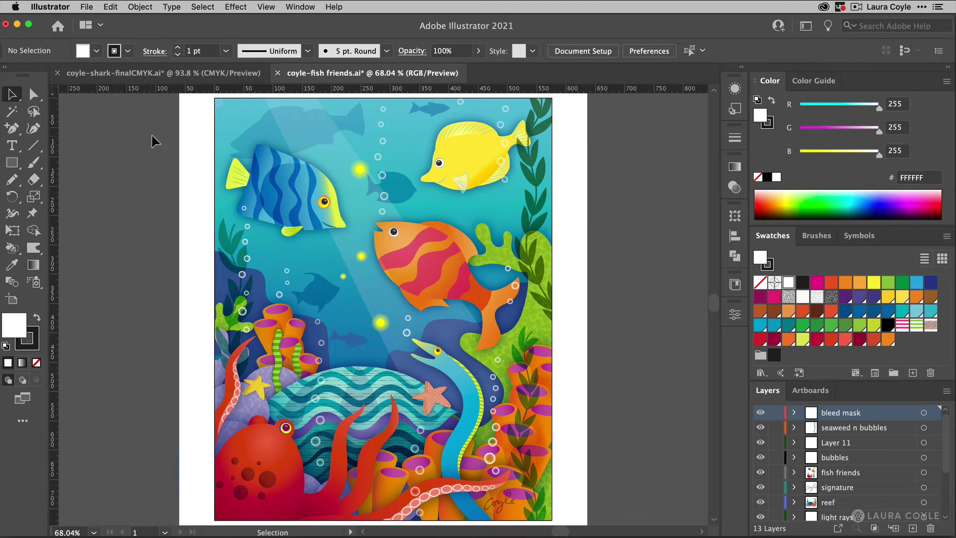
pyautogui.click(139, 73)
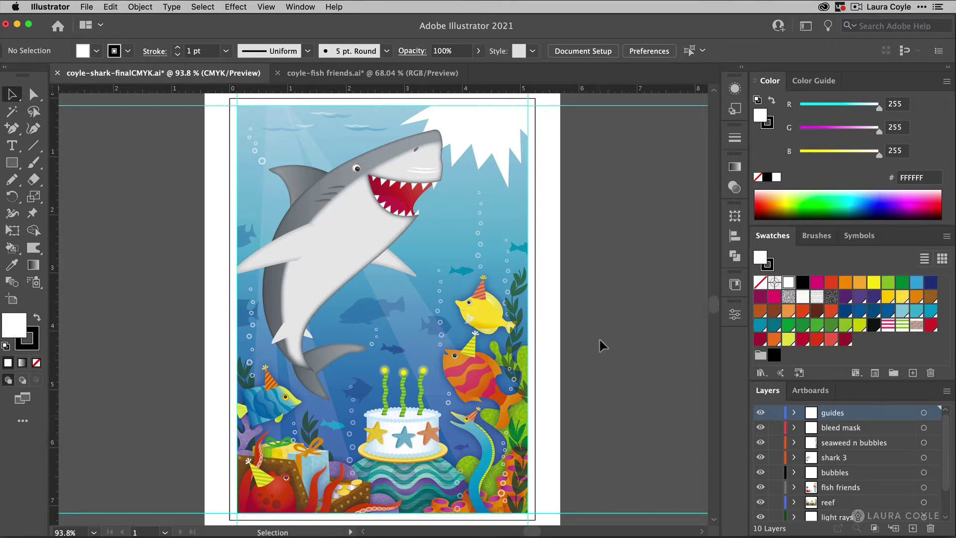
# - Save a copy of the shark file and open coyle-shark-finalCMYK copy.ai
pyautogui.click(86, 7)
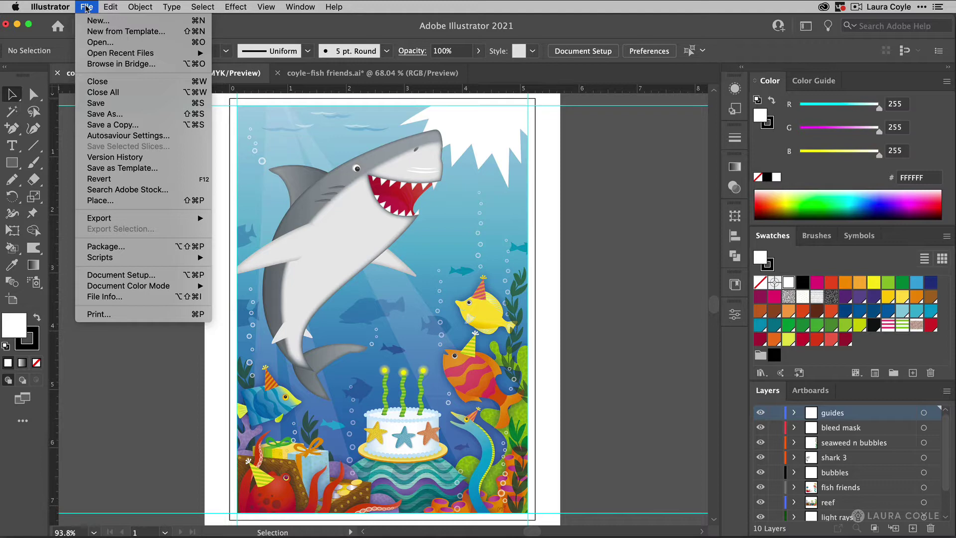
pyautogui.click(105, 125)
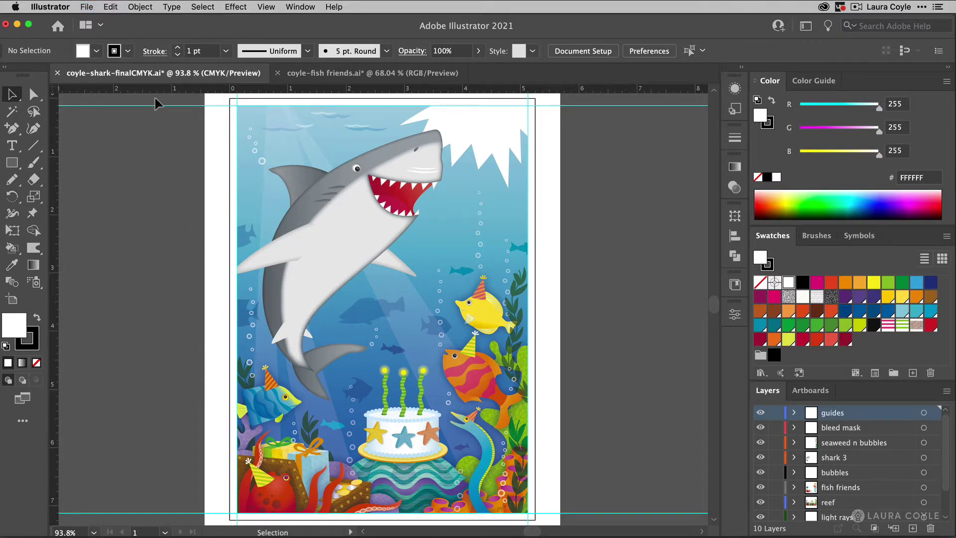
pyautogui.click(92, 8)
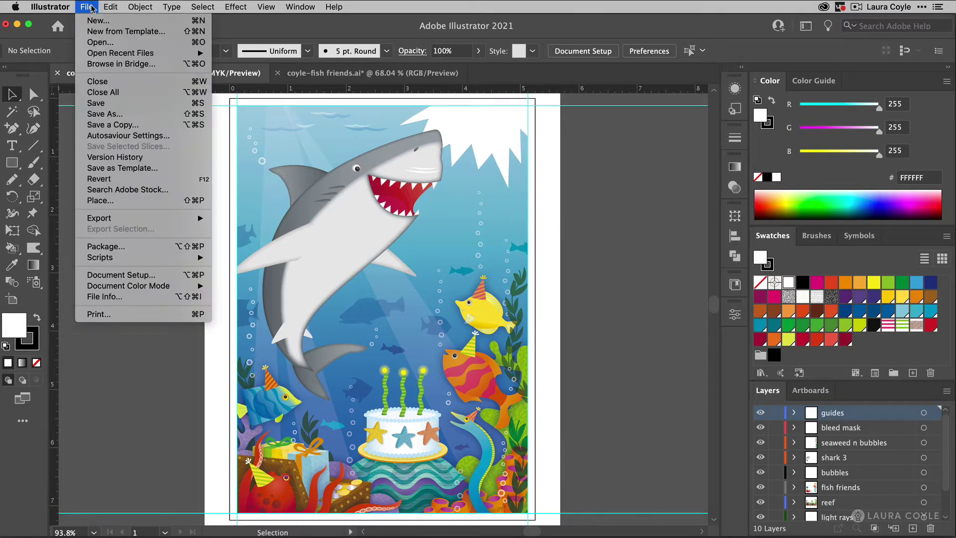
pyautogui.click(104, 43)
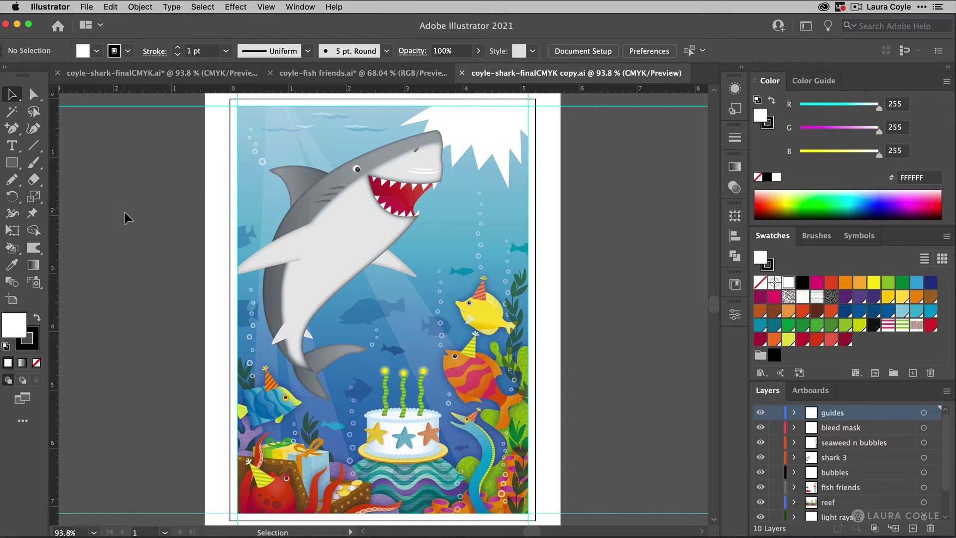
# - Set the copy's Document Color Mode to RGB Color
pyautogui.click(90, 7)
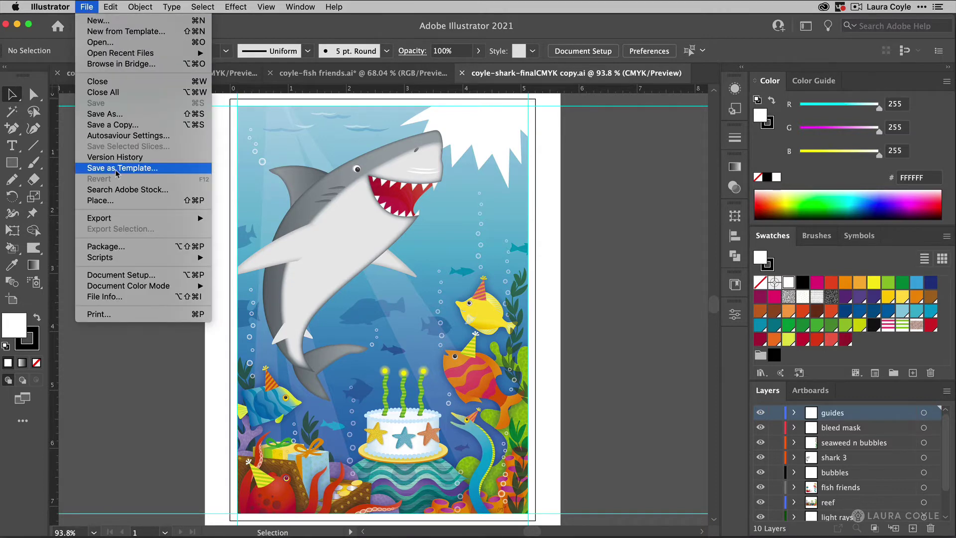
pyautogui.moveTo(122, 286)
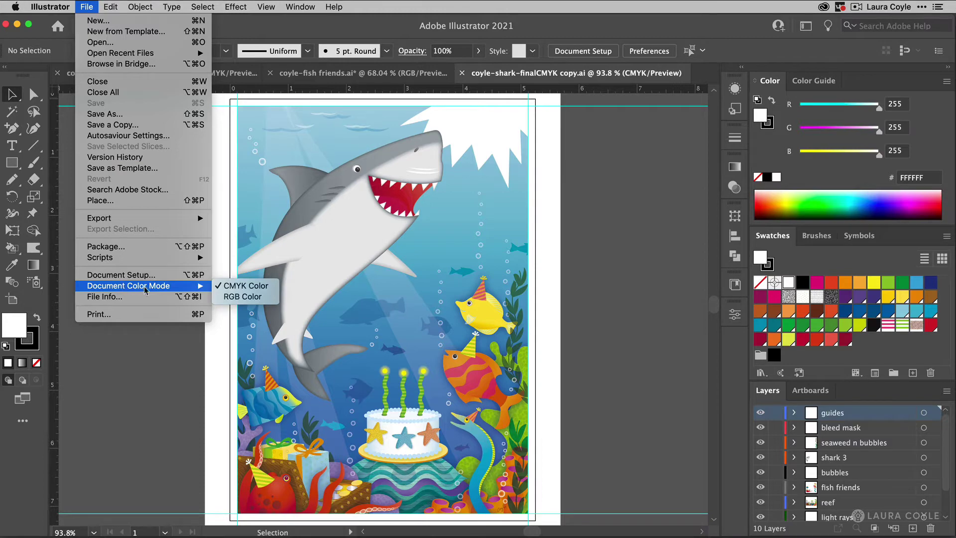
pyautogui.click(242, 296)
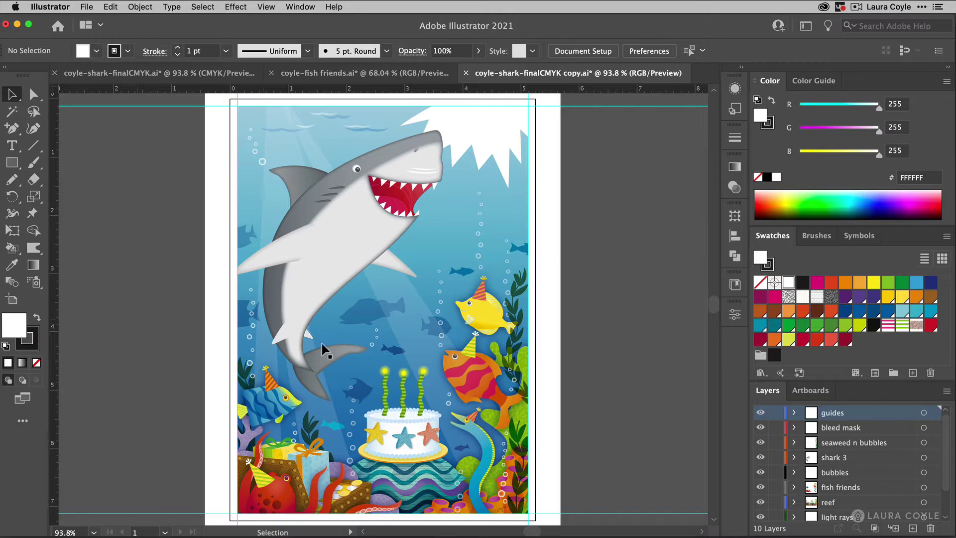
# - Zoom in close on the cake area of the RGB copy
pyautogui.press('z')
pyautogui.moveTo(341, 425); pyautogui.dragTo(444, 423)
pyautogui.scroll(-5, 444, 424)
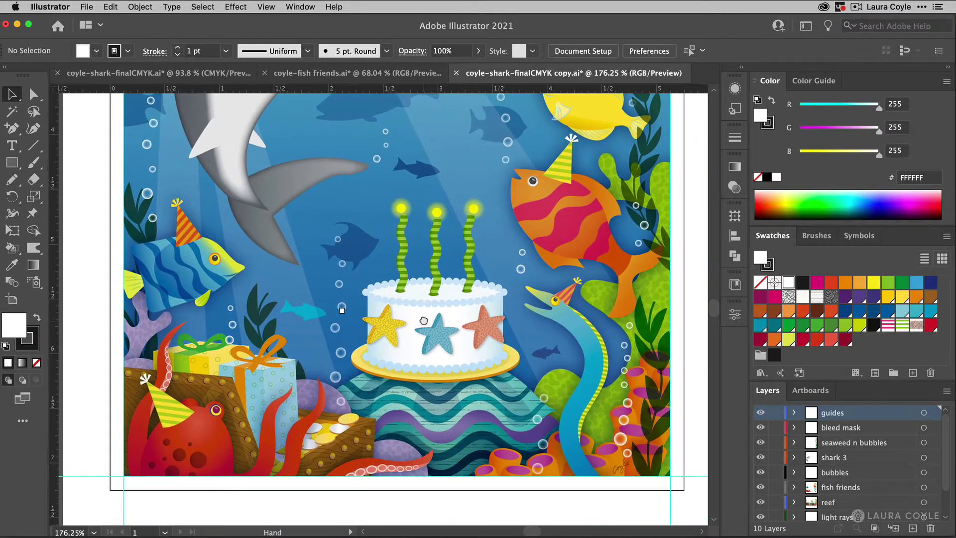
# - Zoom into the original CMYK file's lower artwork and compare it with the RGB copy
pyautogui.click(156, 74)
pyautogui.press('z')
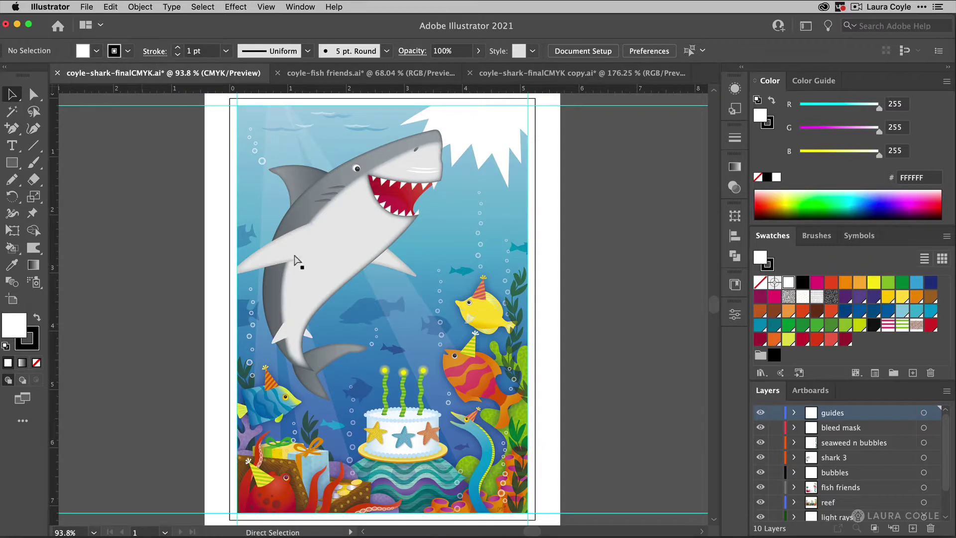
pyautogui.moveTo(331, 315); pyautogui.dragTo(398, 251)
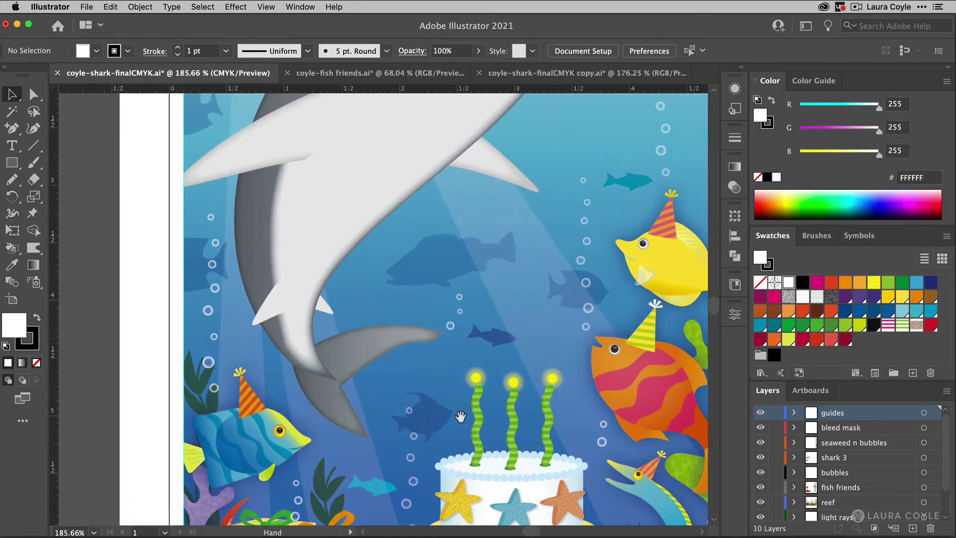
pyautogui.scroll(-6, 378, 274)
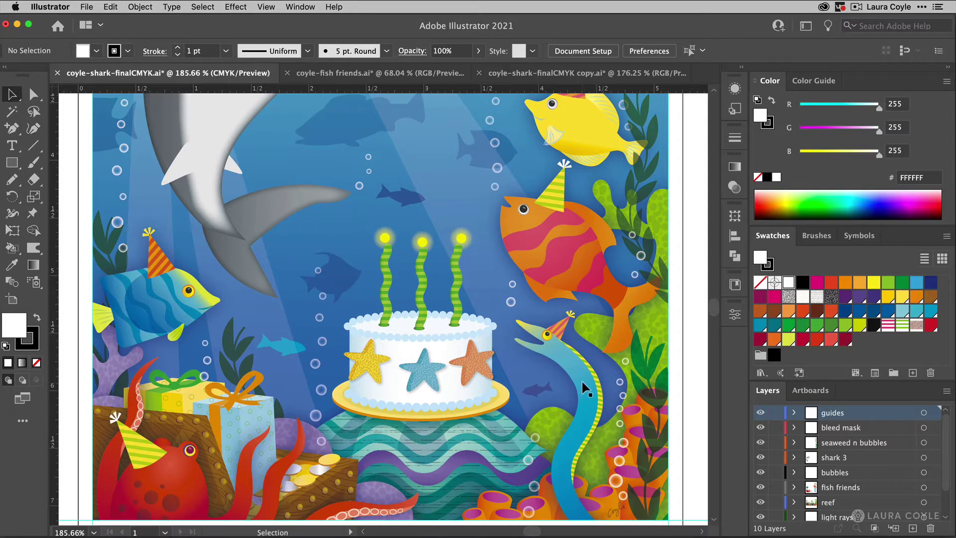
pyautogui.click(584, 72)
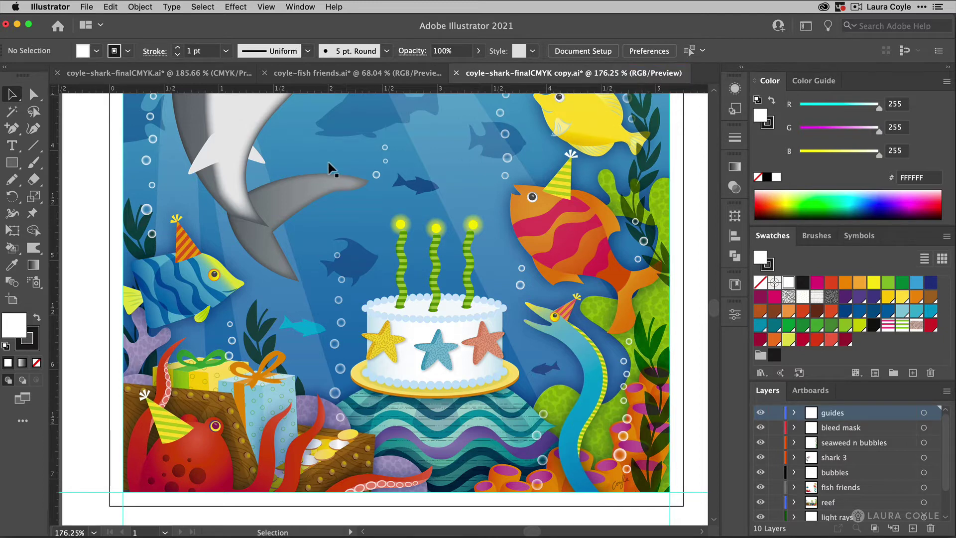
pyautogui.click(196, 75)
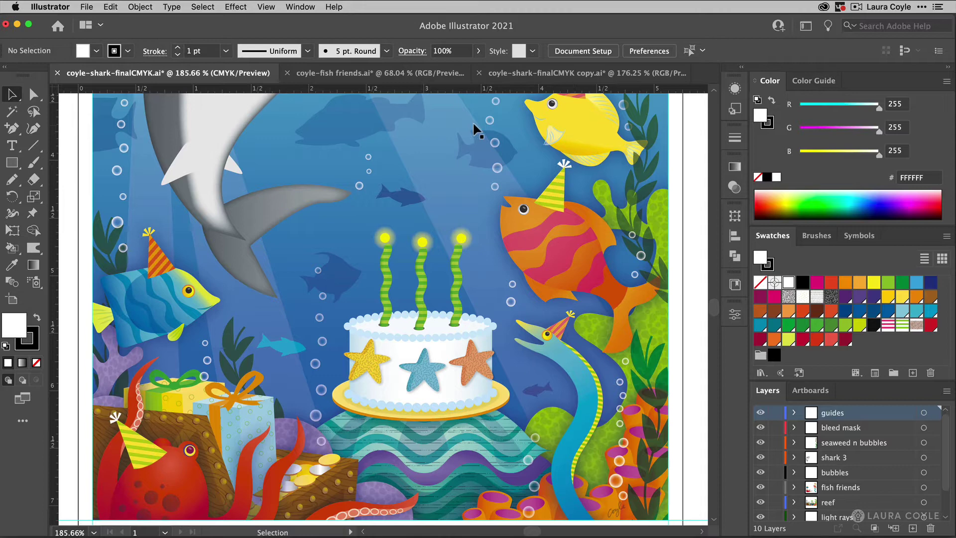
# - Move from the RGB shark copy to the coyle-fish friends.ai reef document
pyautogui.click(575, 75)
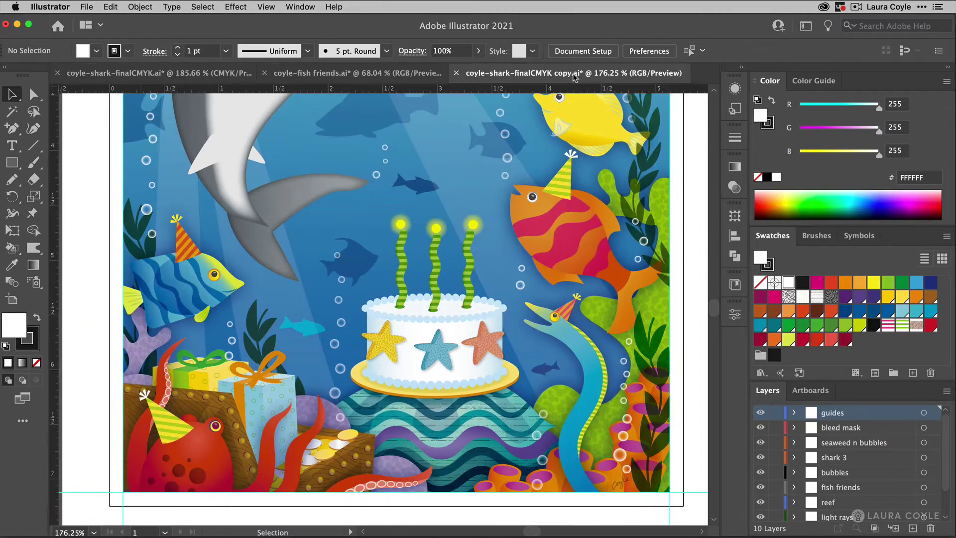
pyautogui.click(333, 74)
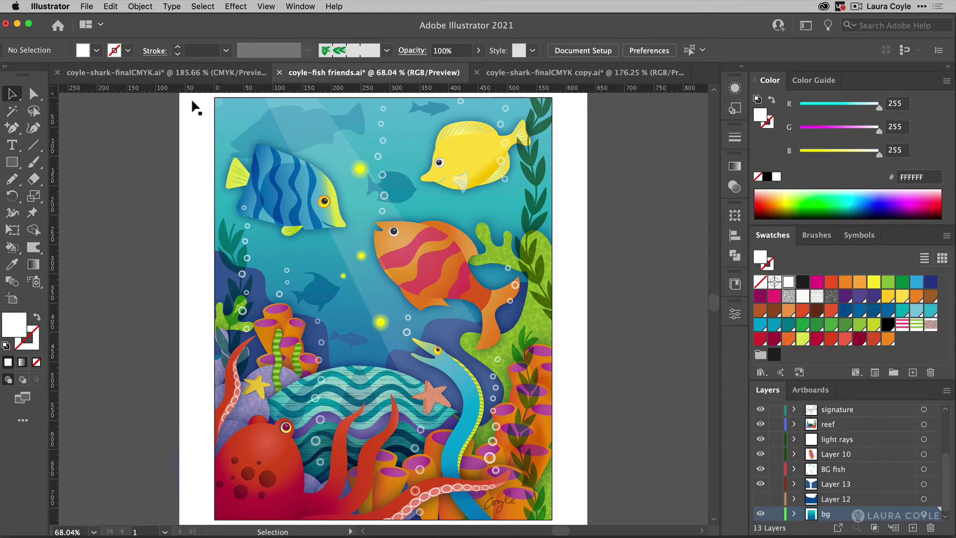
# - Open Color Settings and keep Adobe RGB (1998) as the RGB working space
pyautogui.click(112, 7)
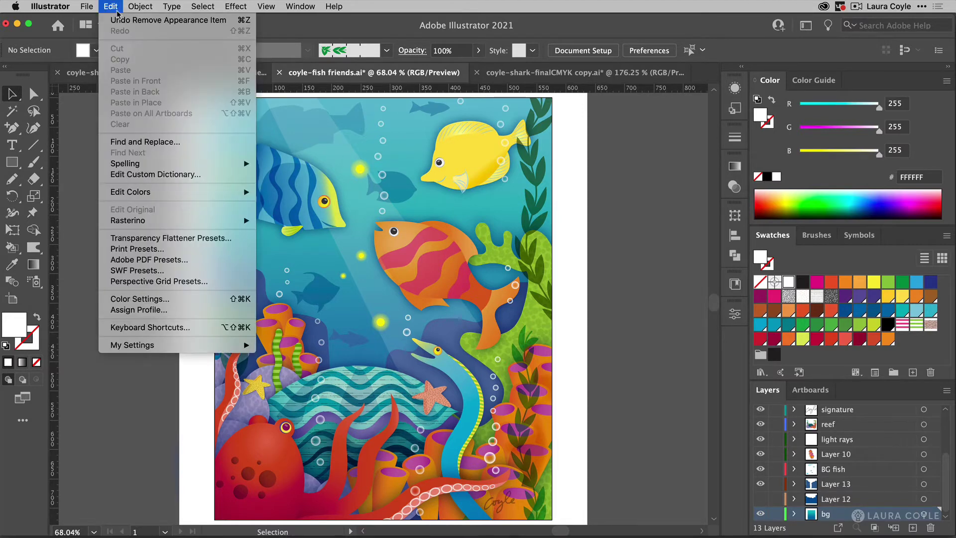
pyautogui.click(192, 300)
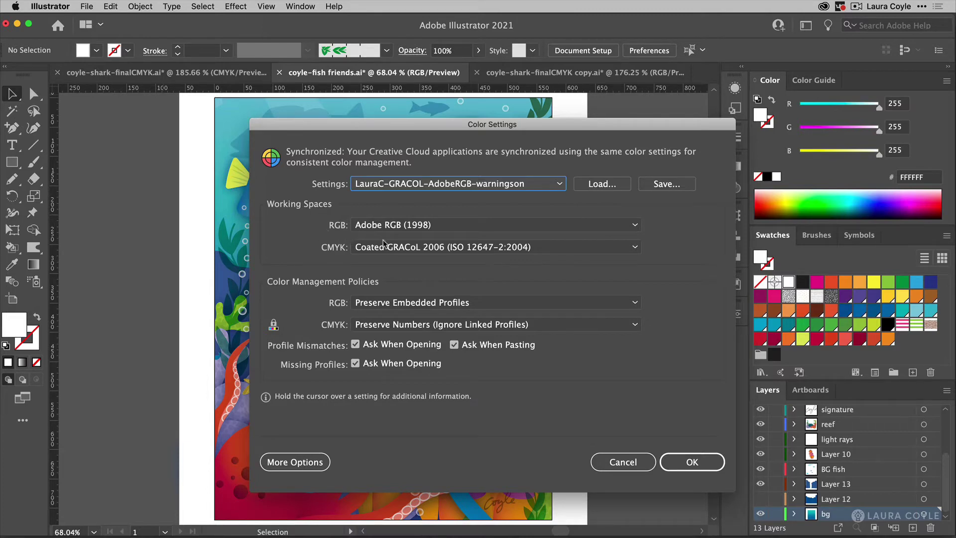
pyautogui.moveTo(473, 227)
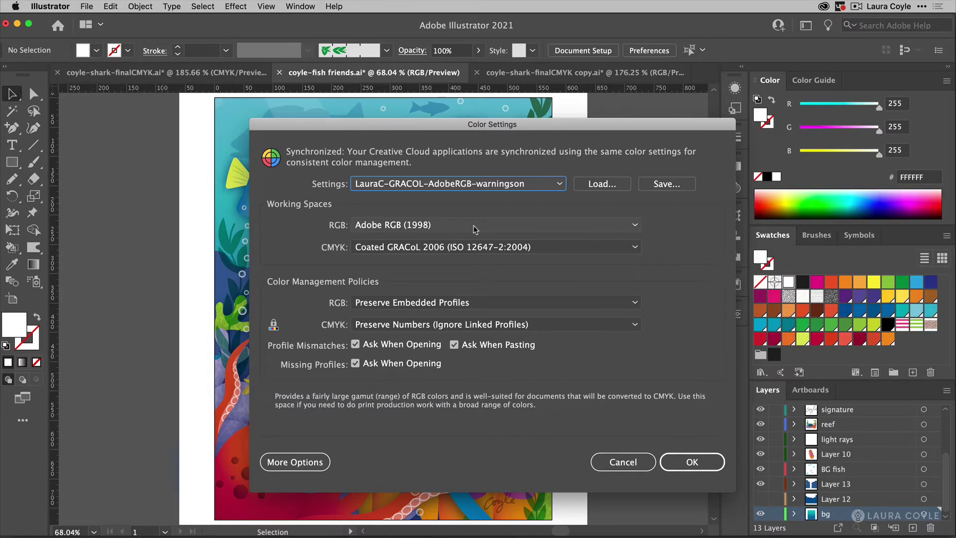
pyautogui.click(474, 228)
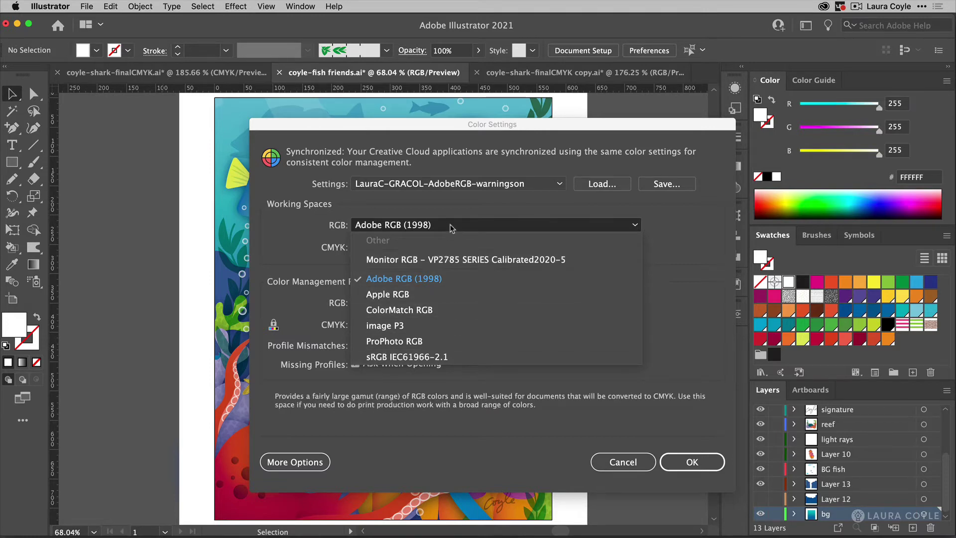
pyautogui.click(451, 228)
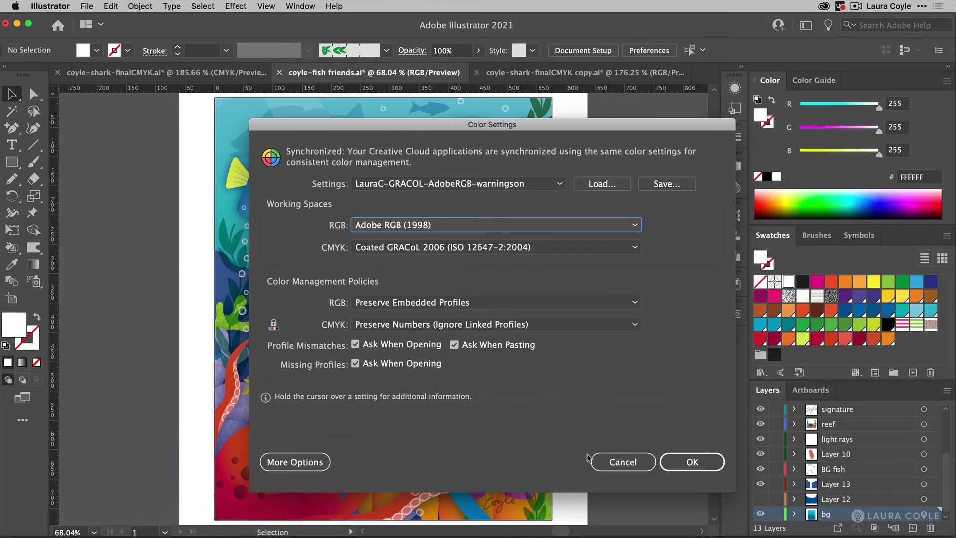
# - Cancel the Color Settings dialog and undo the last change
pyautogui.click(620, 464)
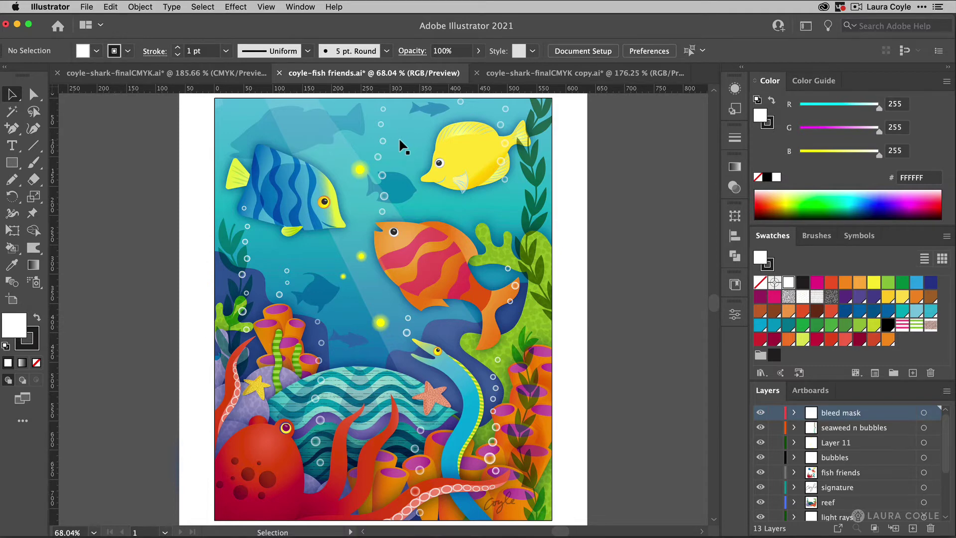
pyautogui.hotkey('ctrl', 'z')
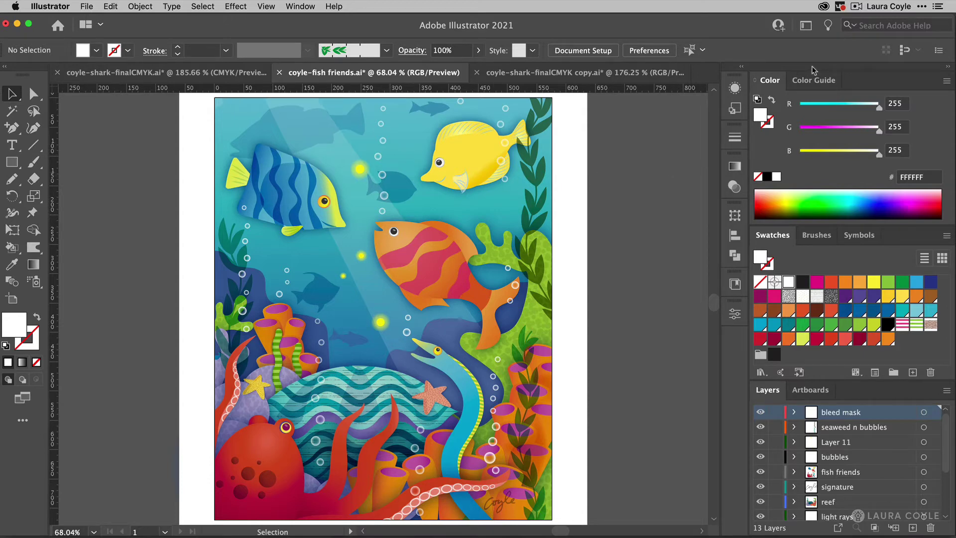
# - Load the Astute workspace, open the Phantasm panel, and pan the artwork left
pyautogui.click(809, 28)
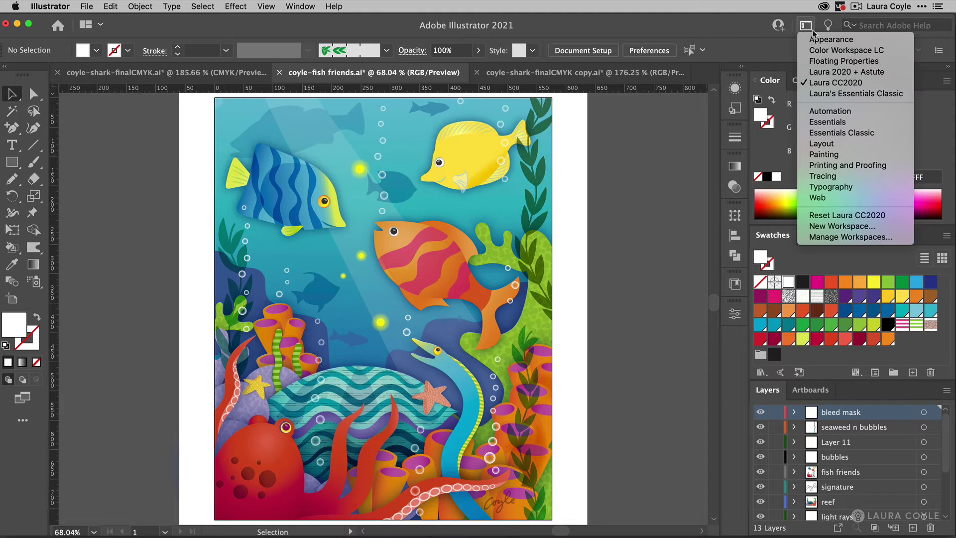
pyautogui.click(830, 72)
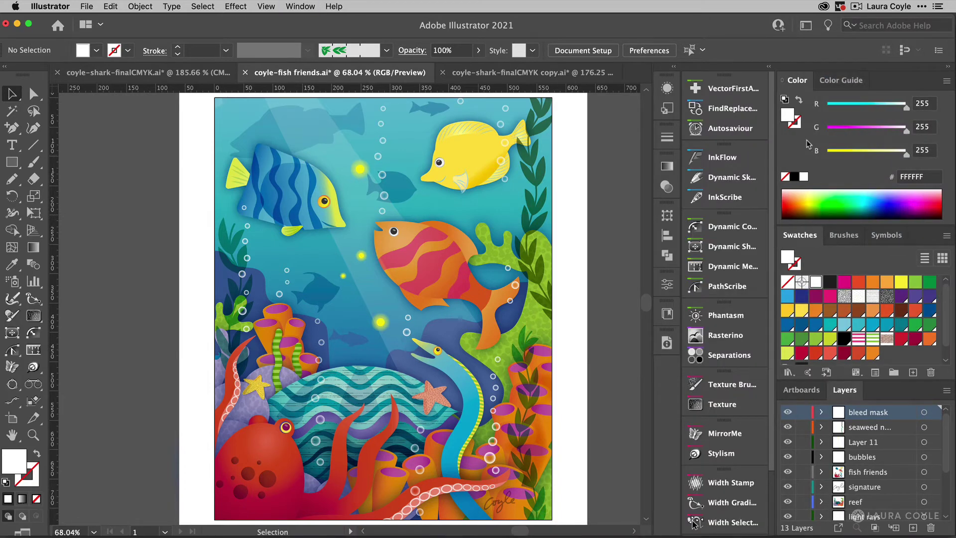
pyautogui.click(722, 315)
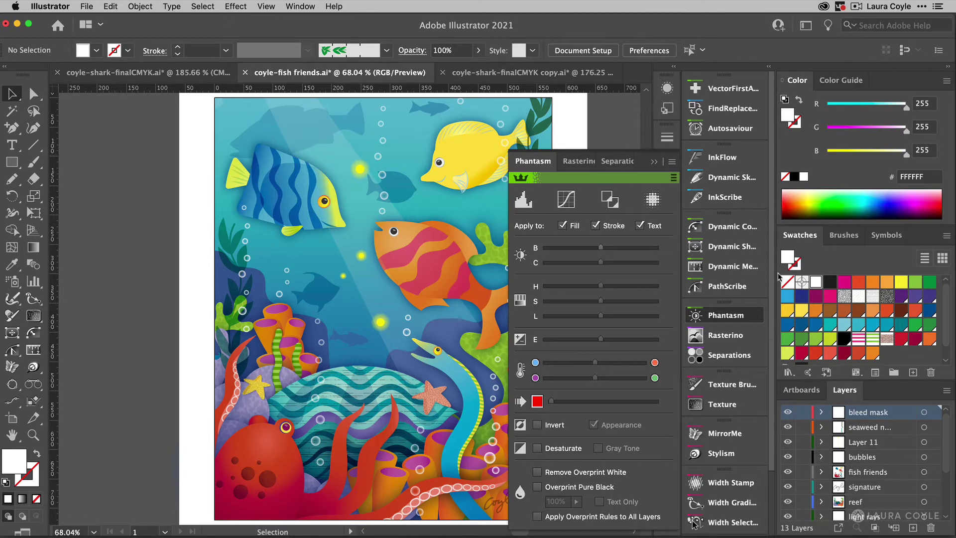
pyautogui.press('space')
pyautogui.moveTo(445, 307); pyautogui.dragTo(365, 311)
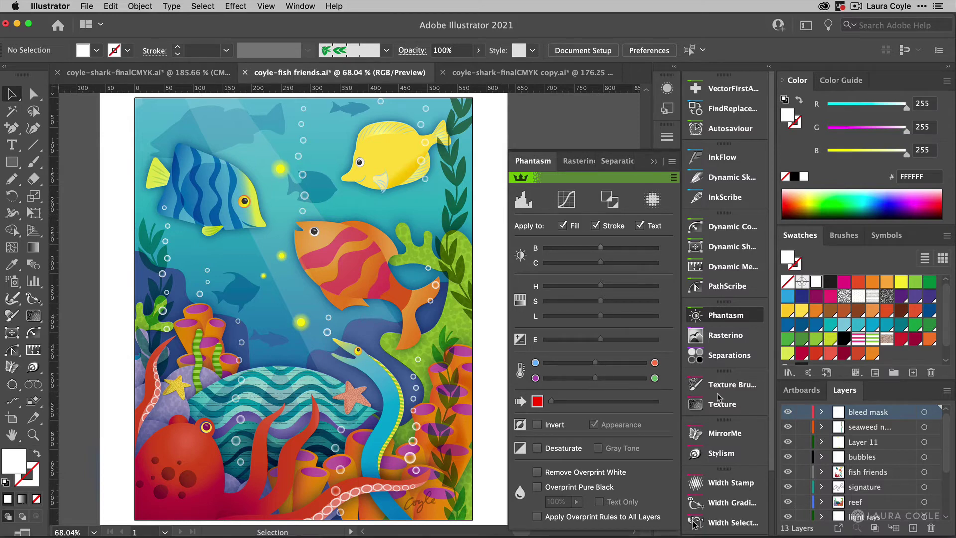
# - Target the fish friends layer and add the reef layer to the selection
pyautogui.click(932, 473)
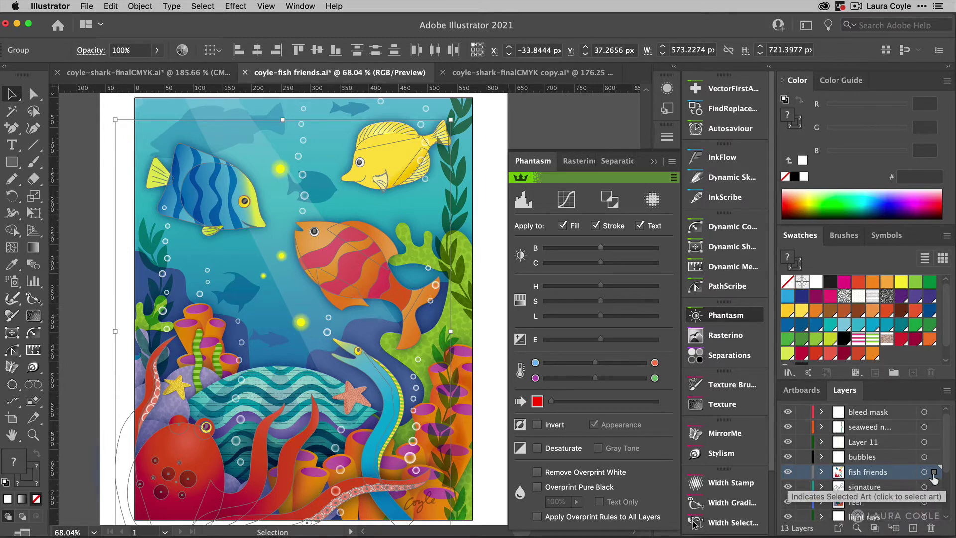
pyautogui.keyDown('shift'); pyautogui.click(933, 502); pyautogui.keyUp('shift')
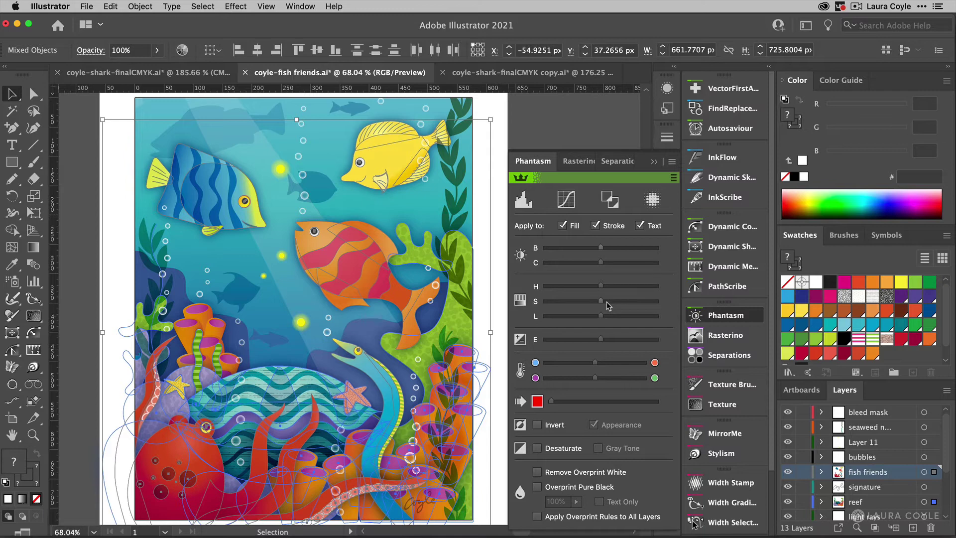
# - Nudge Phantasm saturation up and lightness down two steps, then deselect
pyautogui.moveTo(606, 304); pyautogui.dragTo(607, 306)
pyautogui.click(593, 317)
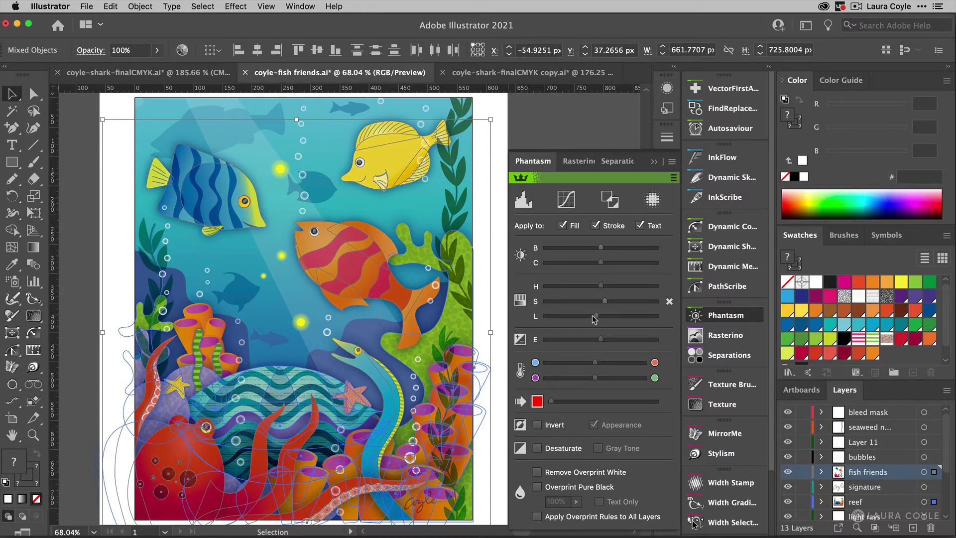
pyautogui.click(593, 317)
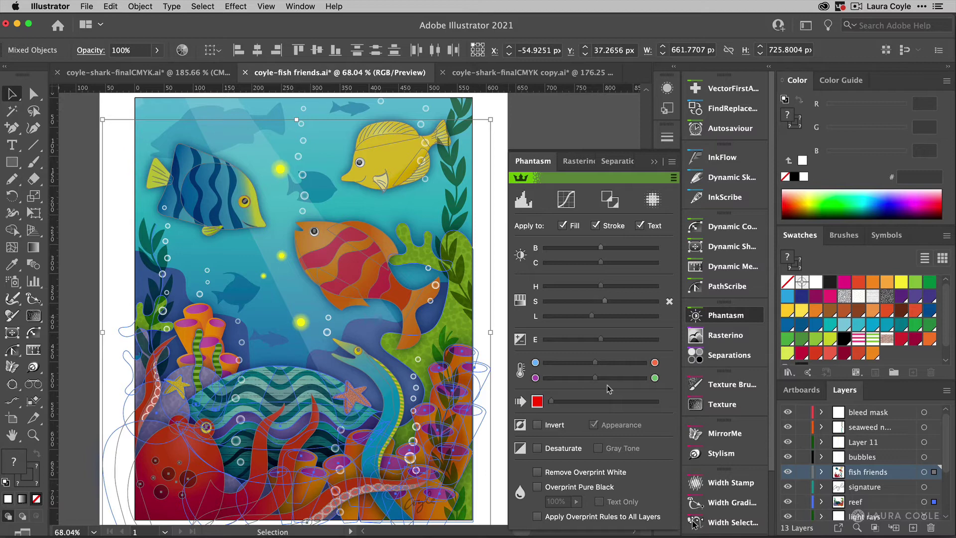
pyautogui.click(588, 130)
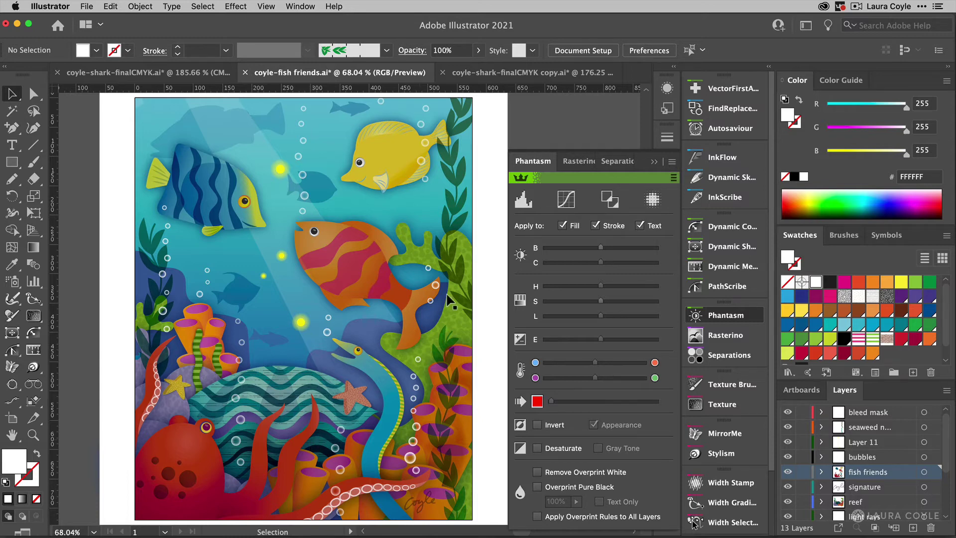
# - Show the Appearance panel with the fish friends and reef layers' artwork selected
pyautogui.click(667, 88)
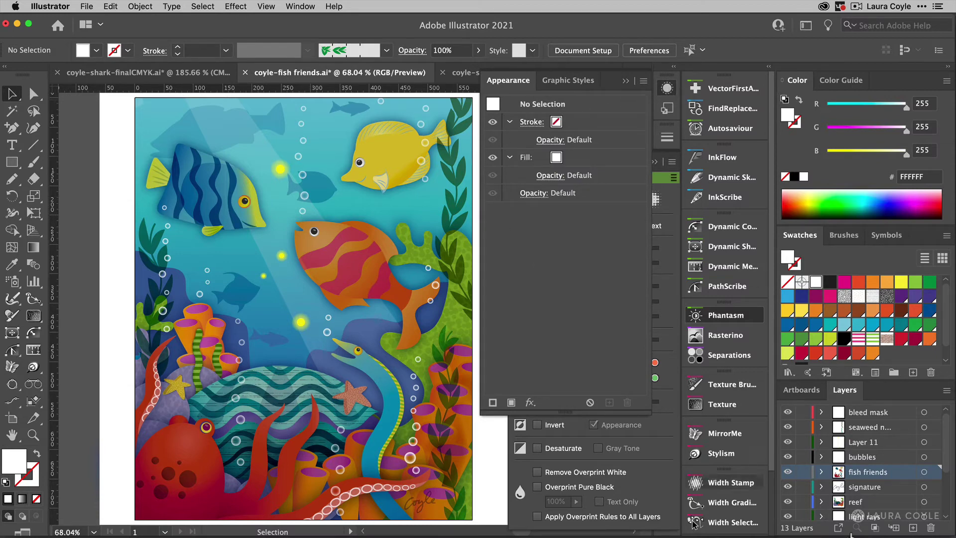
pyautogui.click(932, 472)
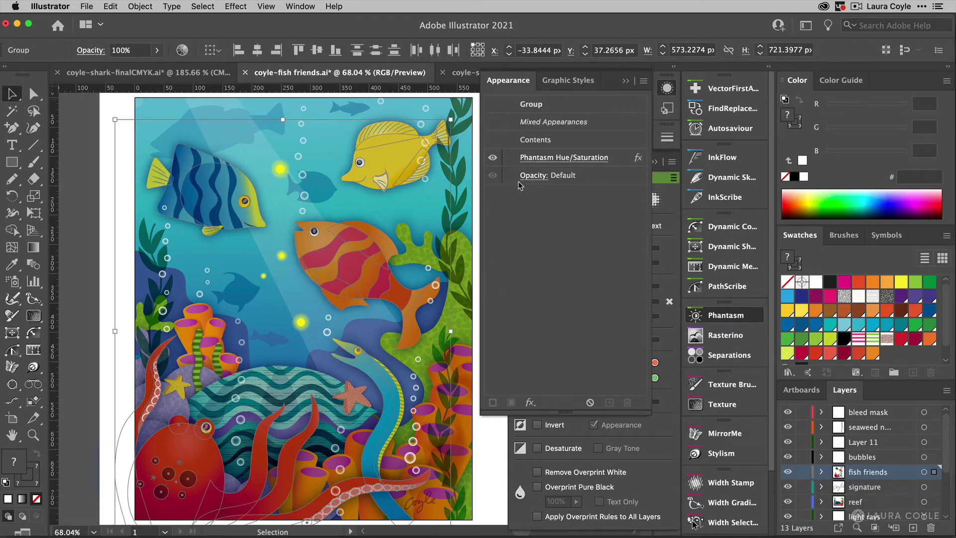
pyautogui.keyDown('shift'); pyautogui.click(934, 501); pyautogui.keyUp('shift')
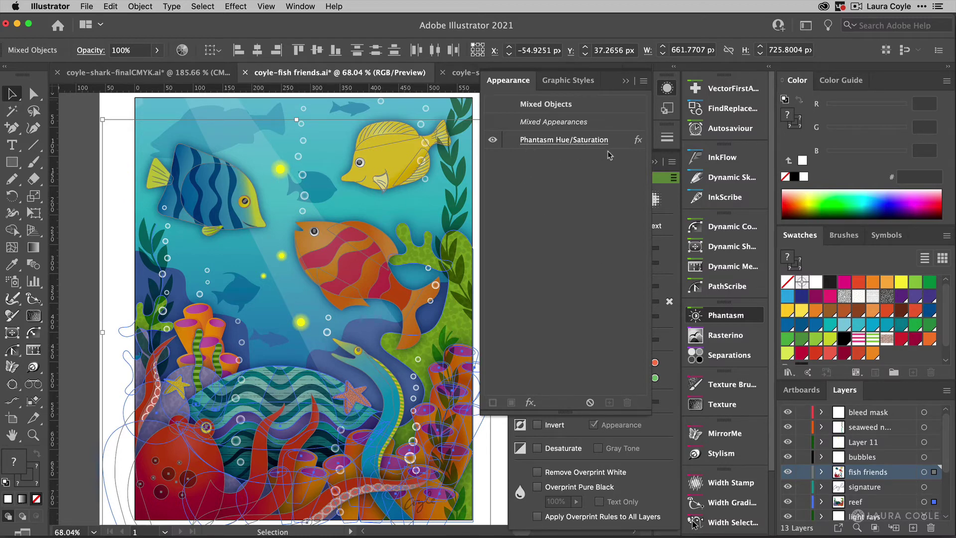
# - Toggle the Phantasm Hue/Saturation effect to compare, then hide selection edges
pyautogui.click(492, 142)
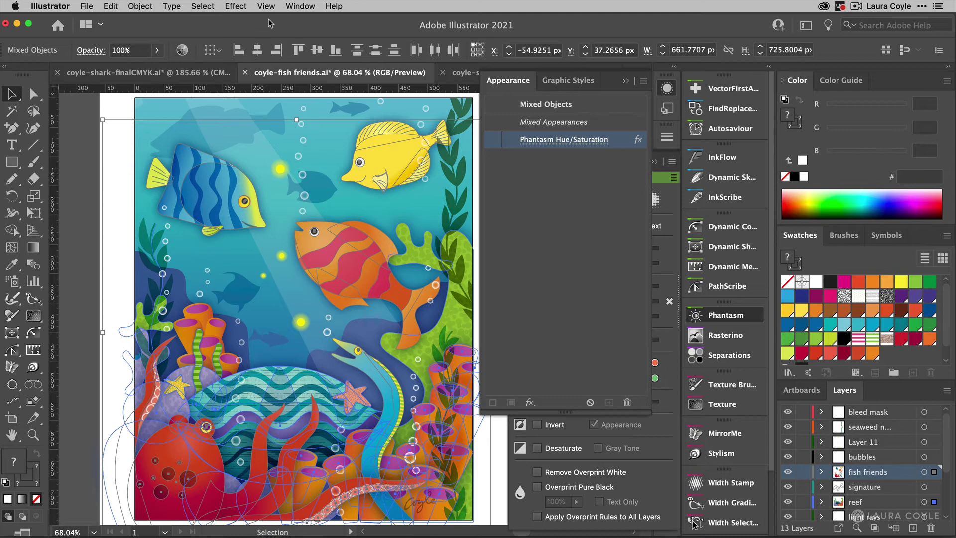
pyautogui.click(267, 6)
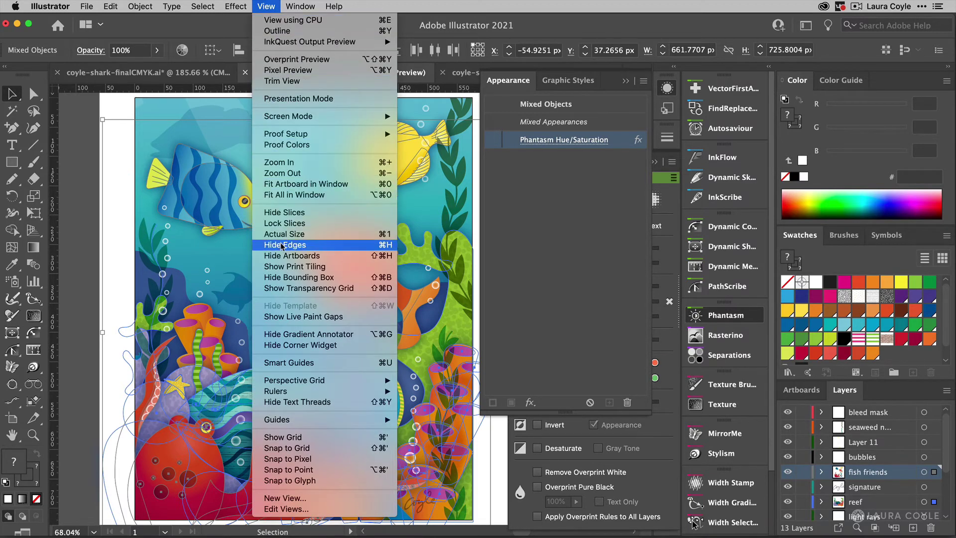
pyautogui.click(319, 245)
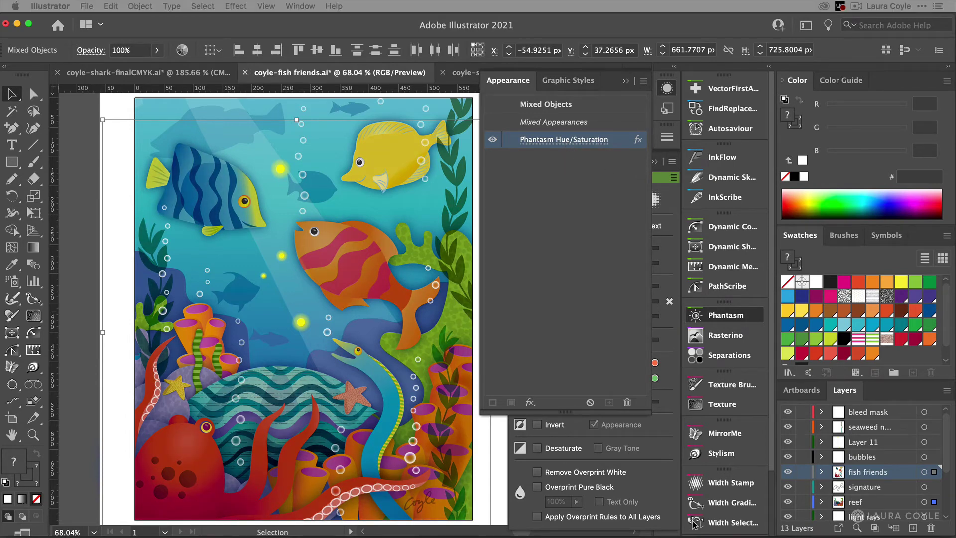
# - Raise the Phantasm Hue/Saturation Lightness from -17 to -2, keeping Saturation at 7
pyautogui.click(564, 139)
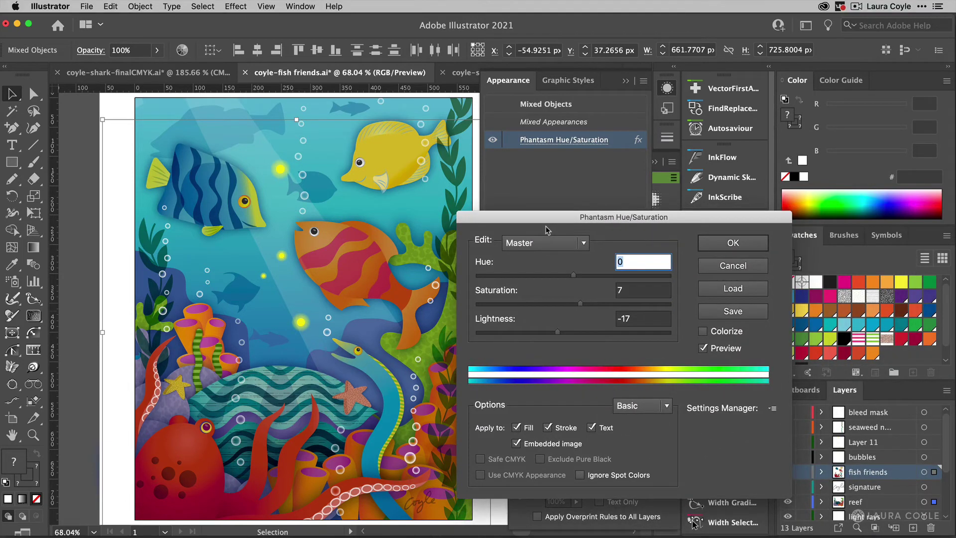
pyautogui.click(637, 341)
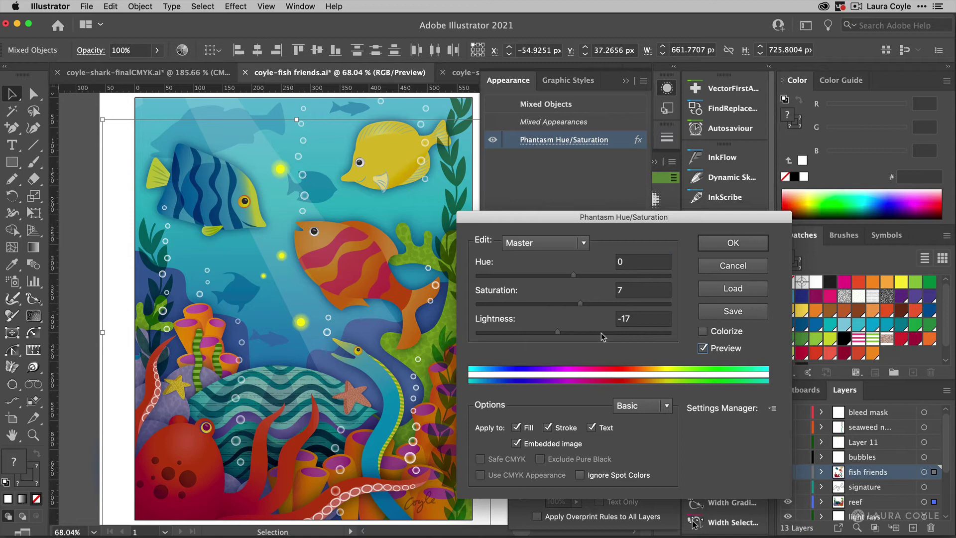
pyautogui.moveTo(557, 335); pyautogui.dragTo(572, 337)
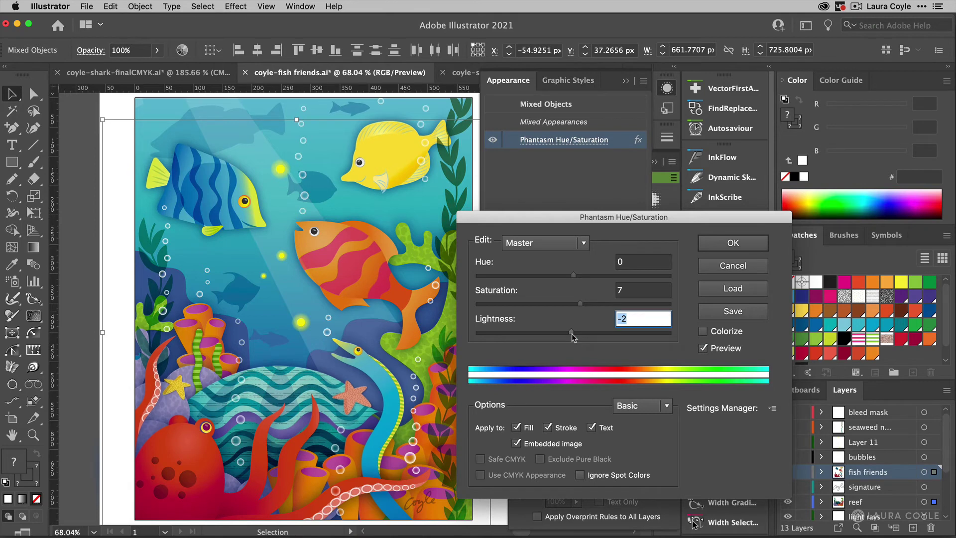
pyautogui.click(608, 348)
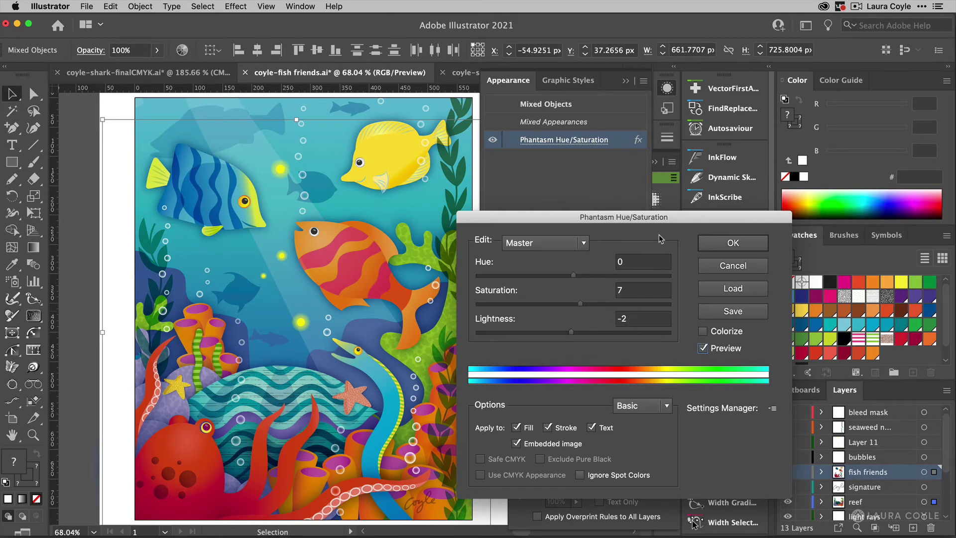
pyautogui.click(733, 246)
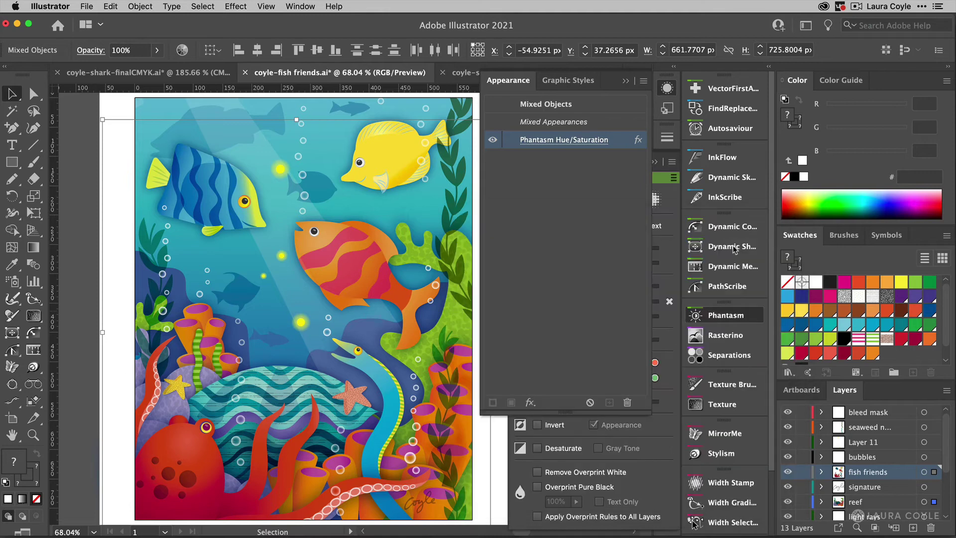
pyautogui.click(625, 82)
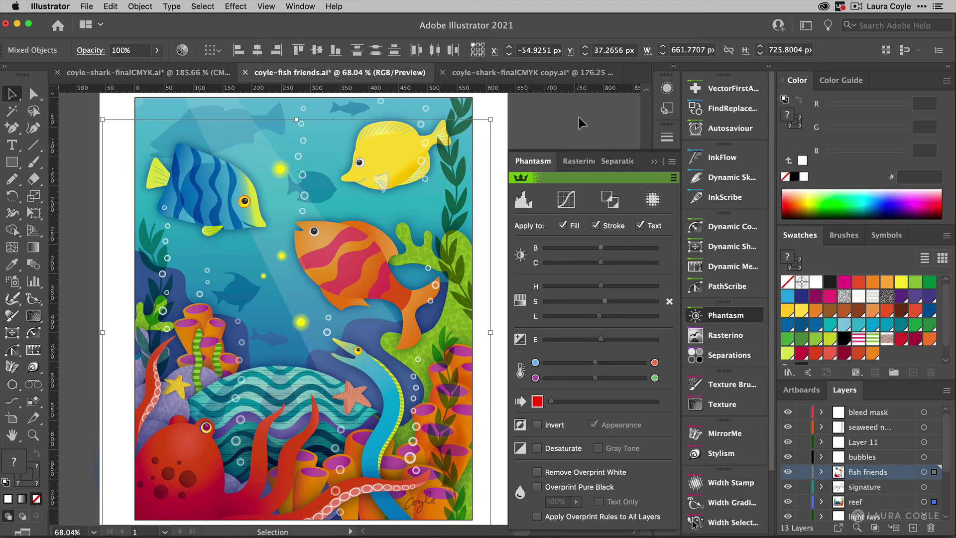
# - Clear the selection and start an Export As with TIFF as the format
pyautogui.click(655, 162)
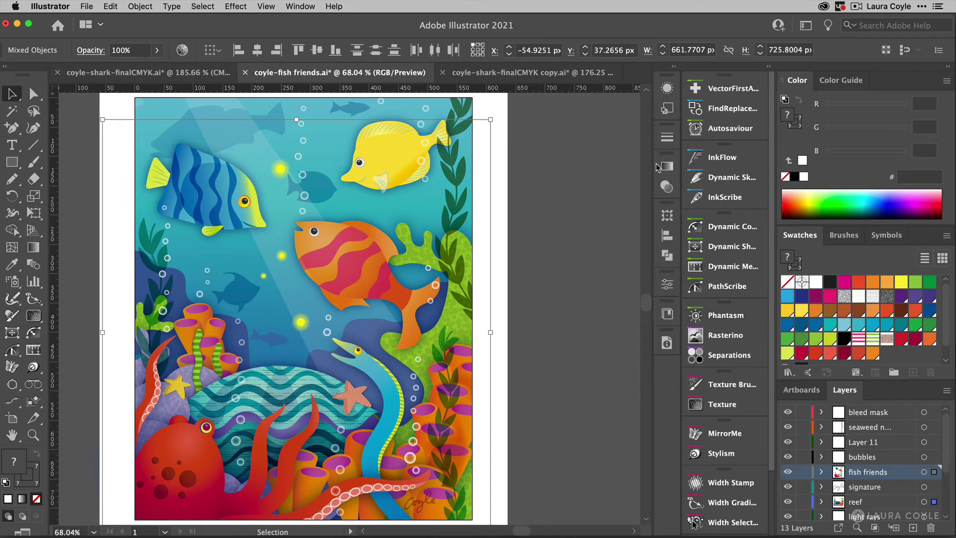
pyautogui.click(587, 138)
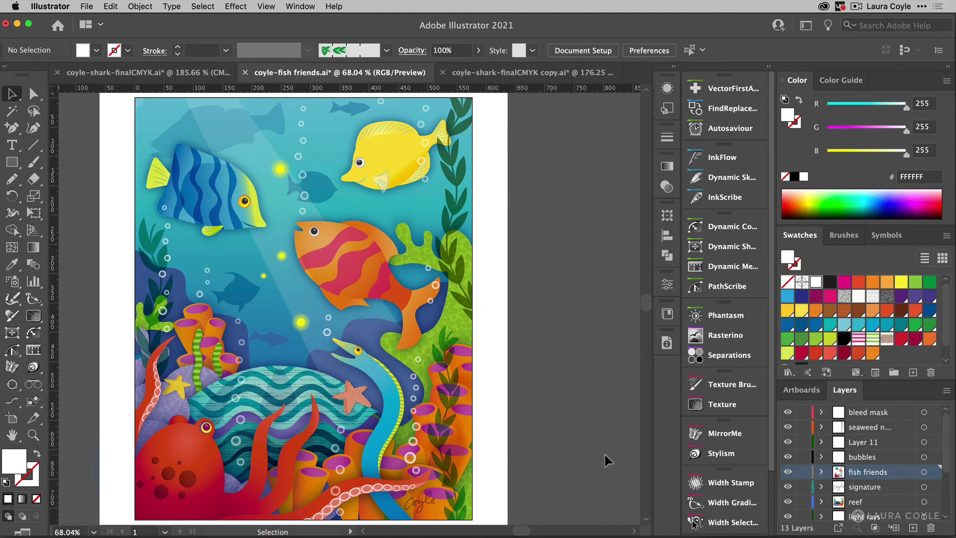
pyautogui.click(87, 6)
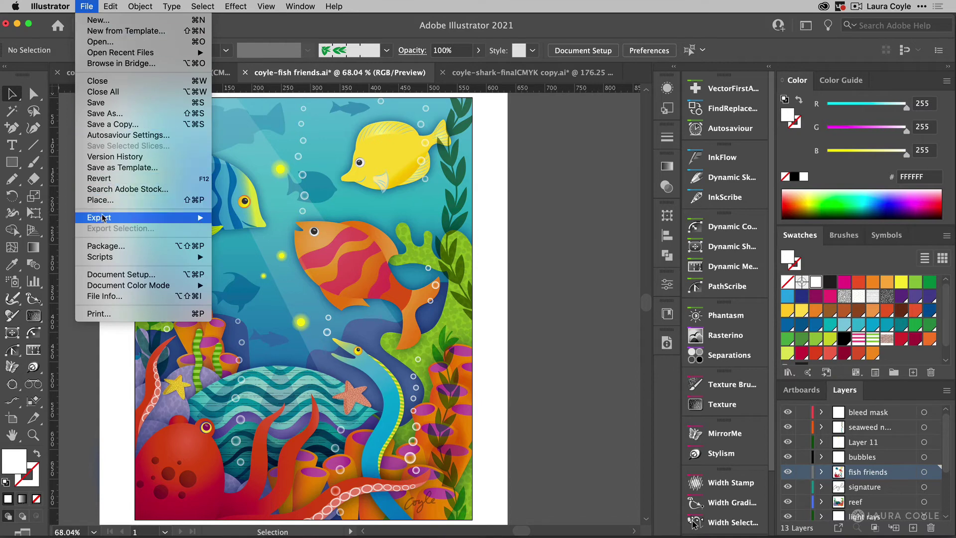
pyautogui.moveTo(107, 218)
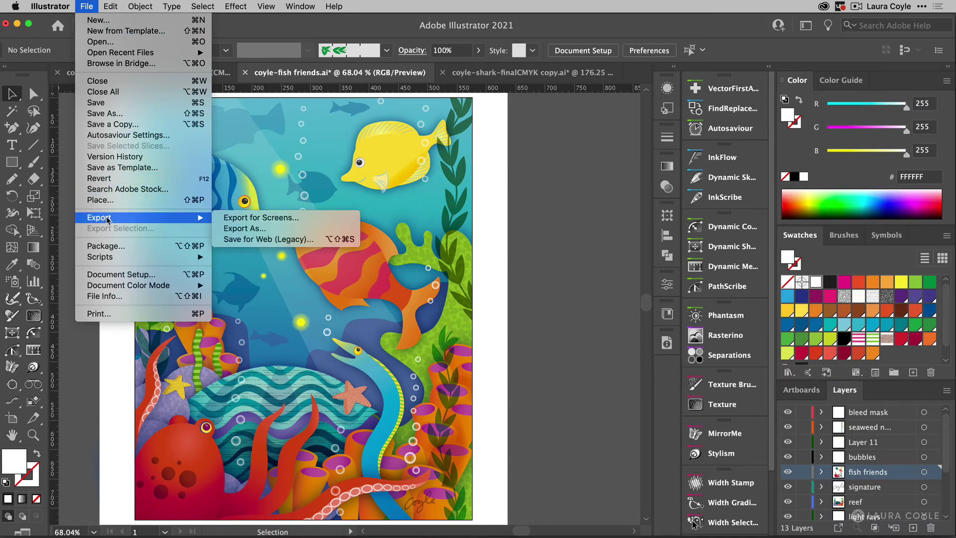
pyautogui.click(242, 230)
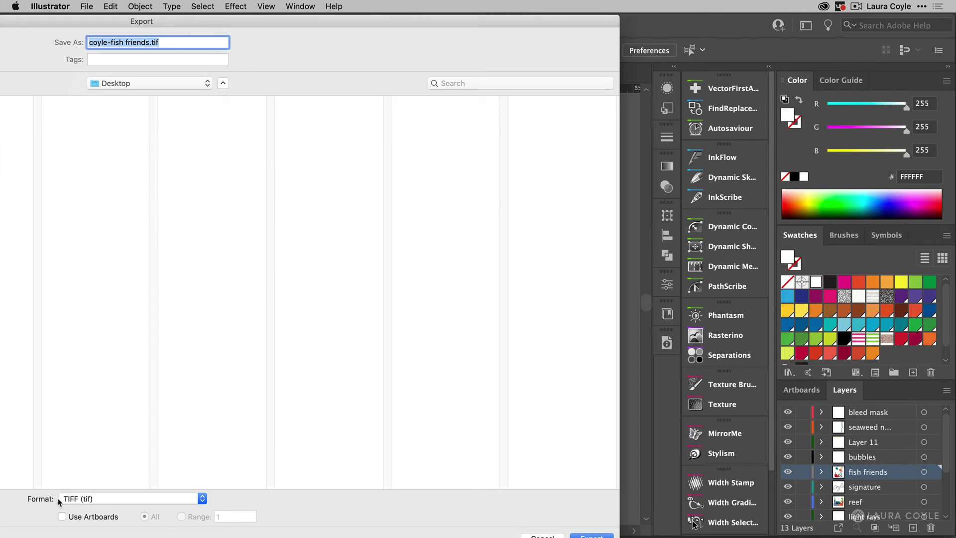
pyautogui.click(129, 501)
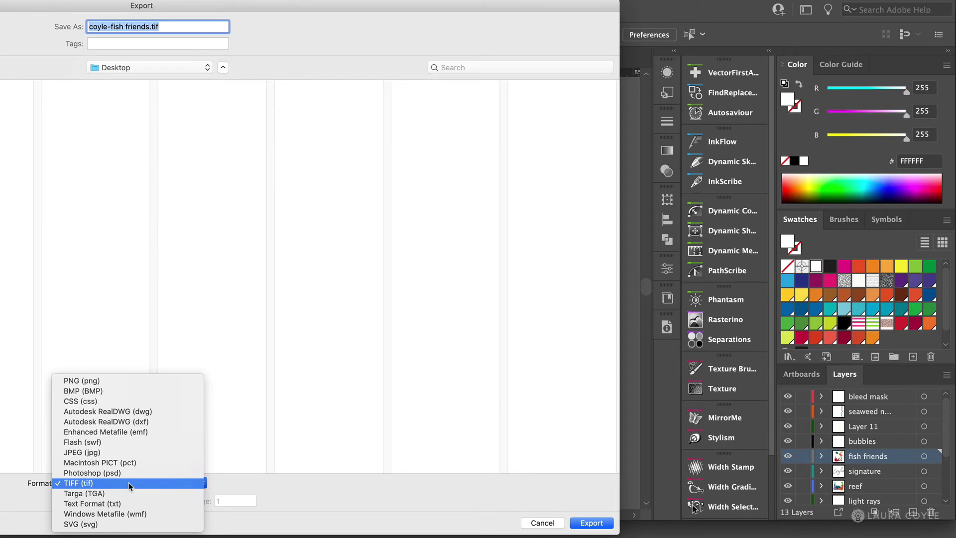
pyautogui.click(129, 484)
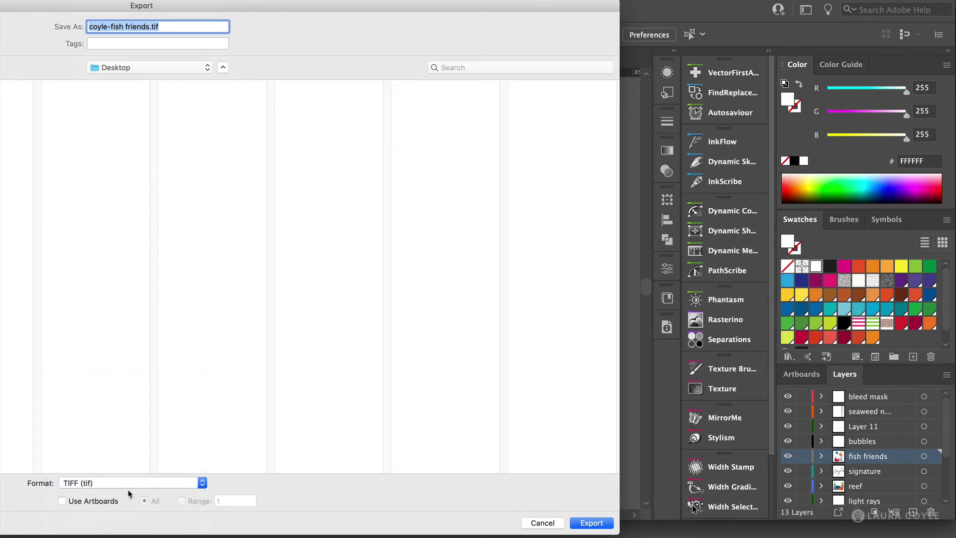
# - Export using artboards as an RGB 300 ppi TIFF, declining to replace the existing file
pyautogui.click(62, 501)
pyautogui.click(595, 522)
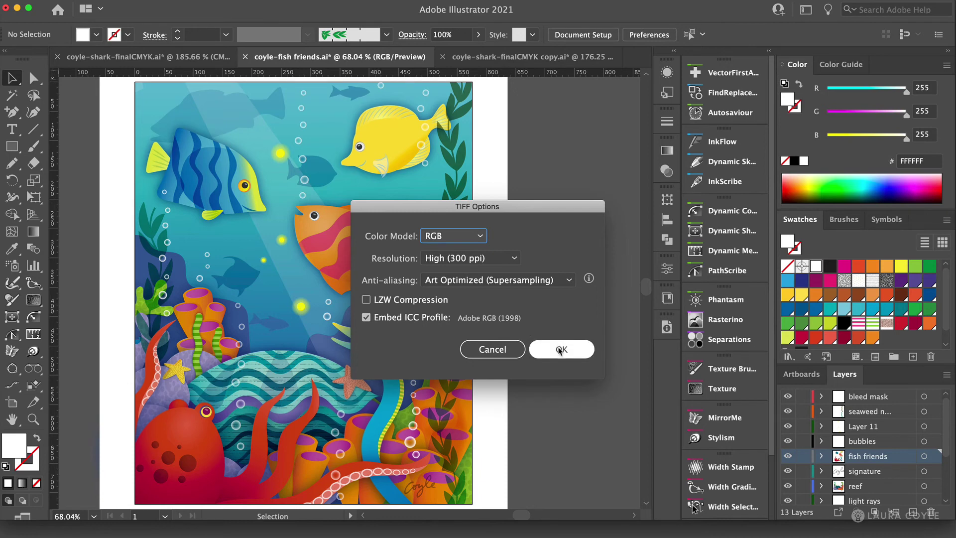
pyautogui.click(560, 349)
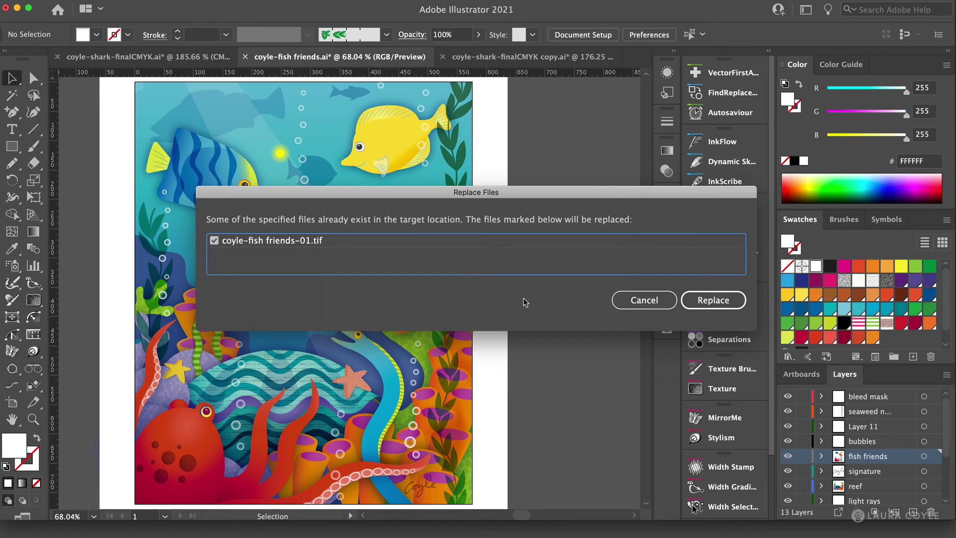
pyautogui.click(644, 300)
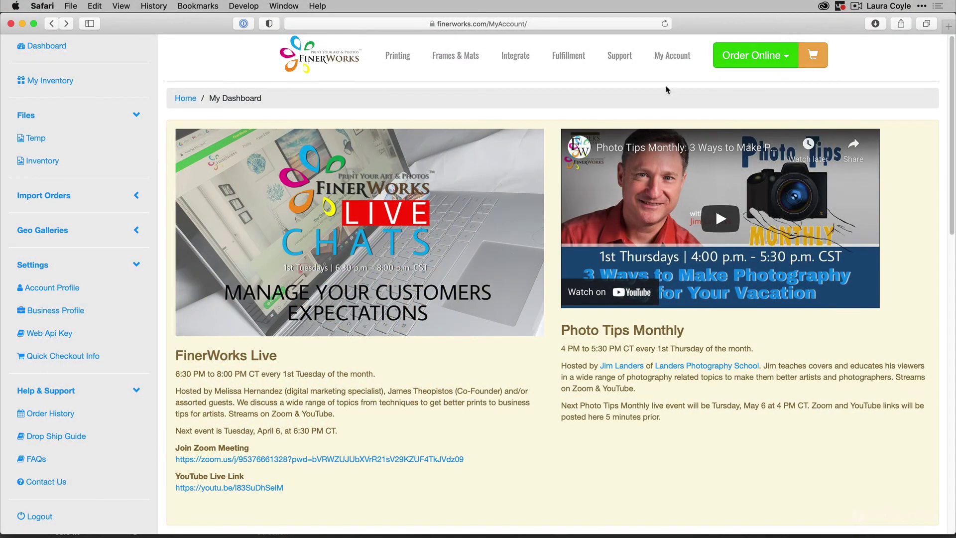
# - Start a Fine Art Paper Print from the uploaded coyle-fishfriends-01.tif in the Temp files
pyautogui.click(32, 140)
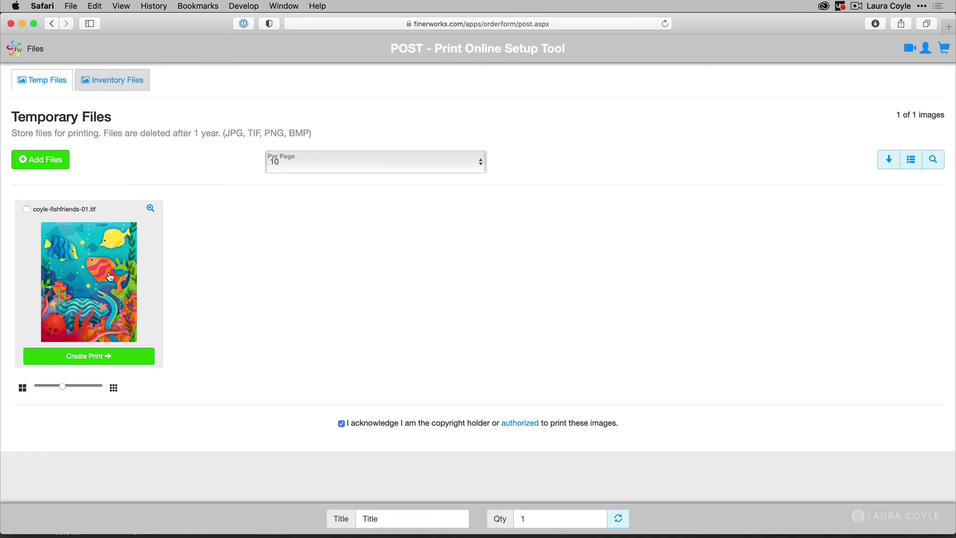
pyautogui.click(86, 356)
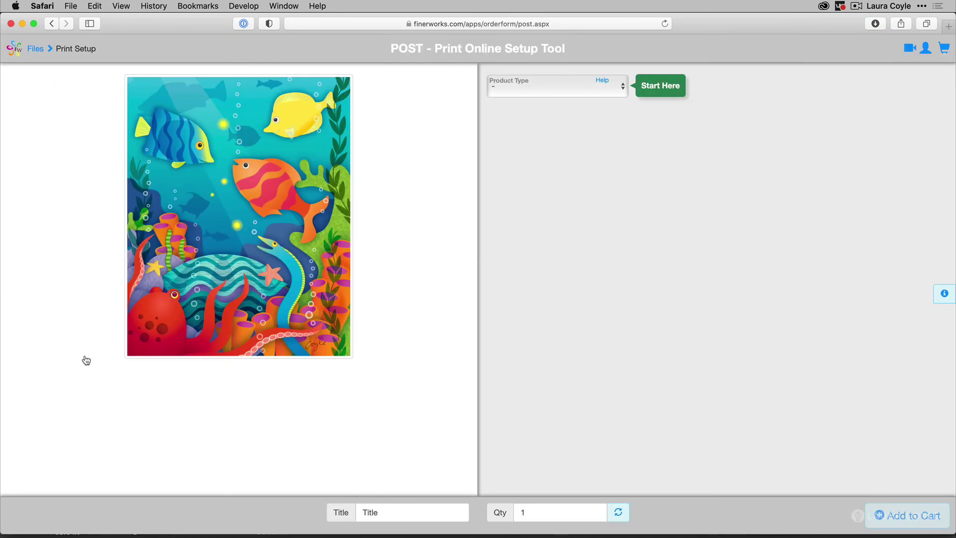
pyautogui.click(616, 88)
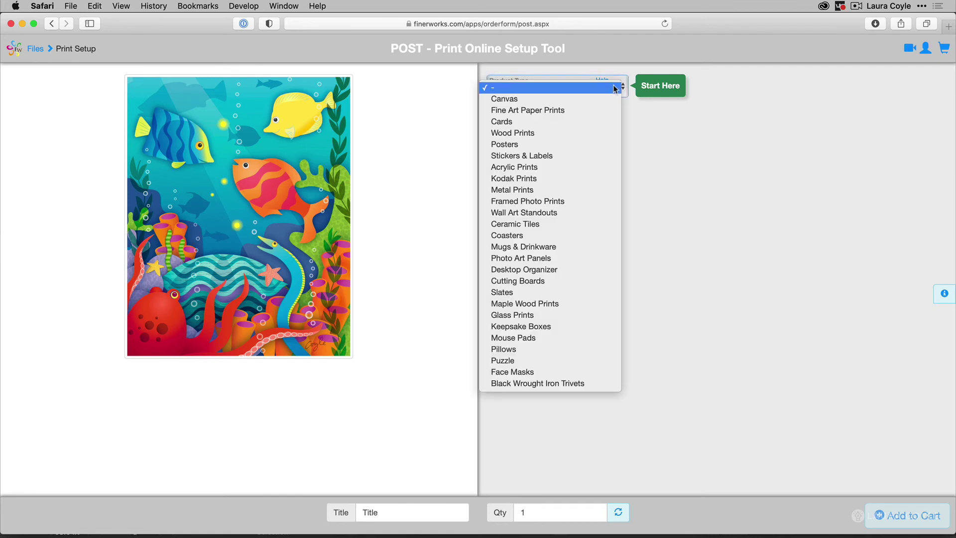
pyautogui.click(566, 115)
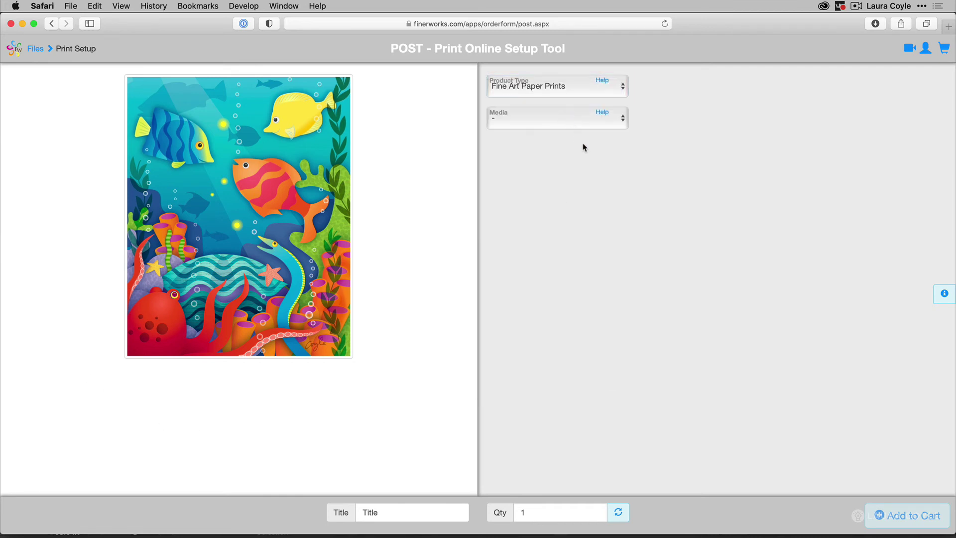
pyautogui.click(580, 122)
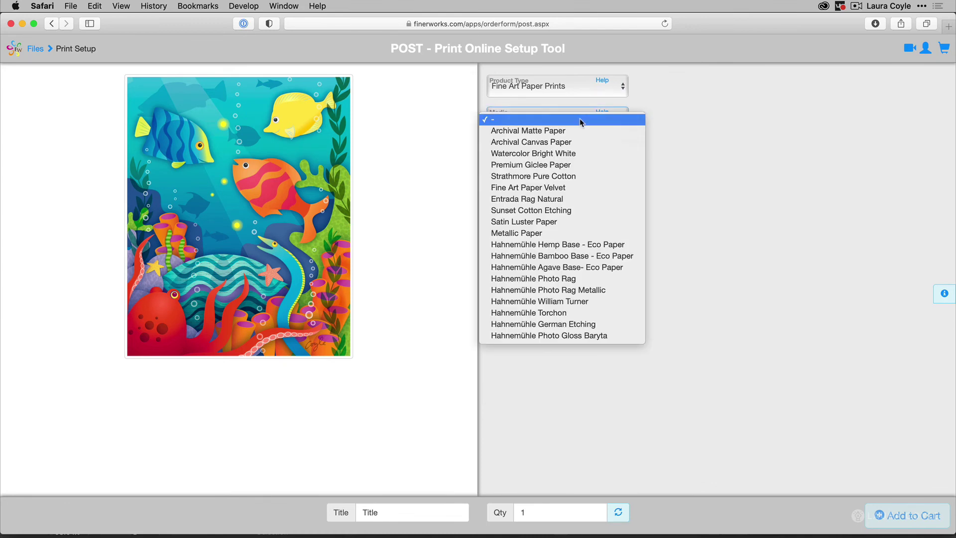